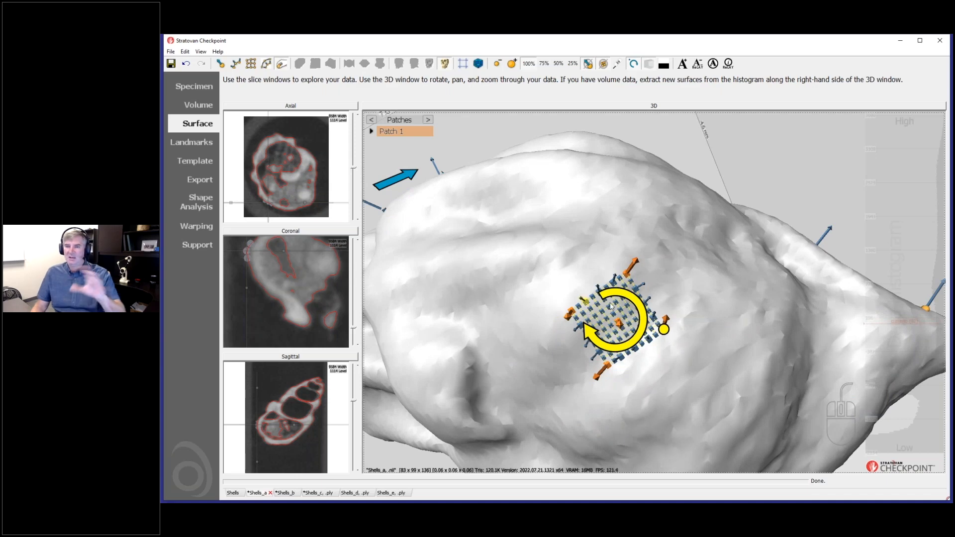
Drag Patch 1's left, upper-right and lower corner landmarks outward to enlarge the grid.
drag(571, 315, 455, 260)
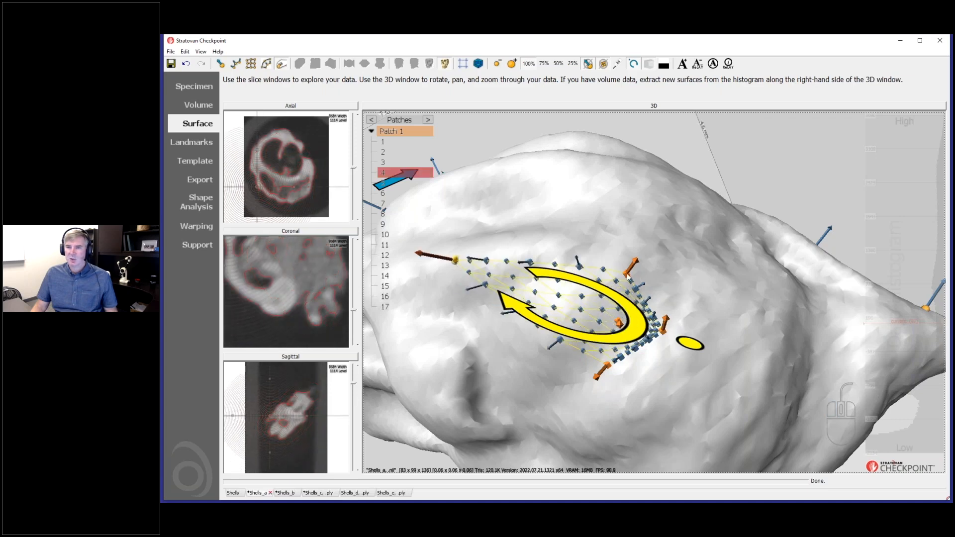
drag(627, 274, 674, 190)
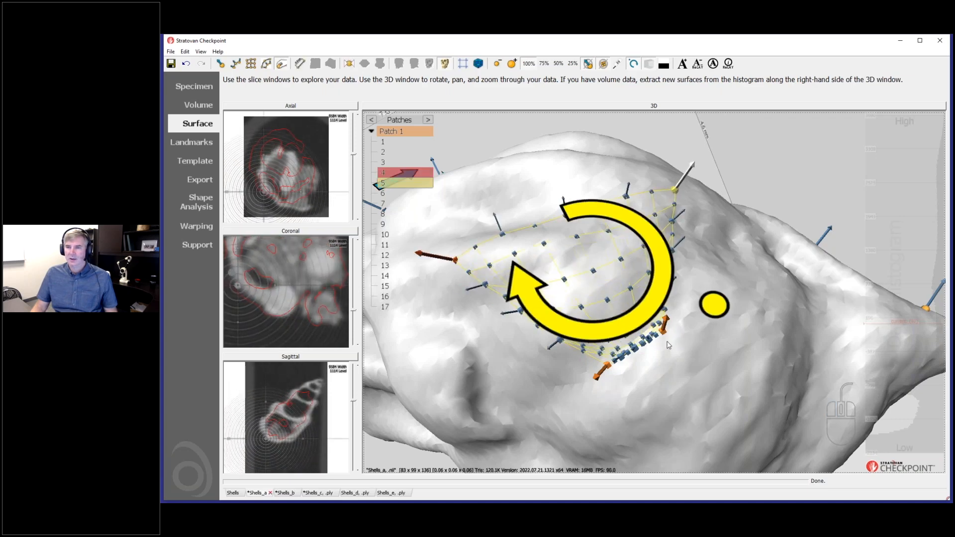
drag(605, 371, 577, 439)
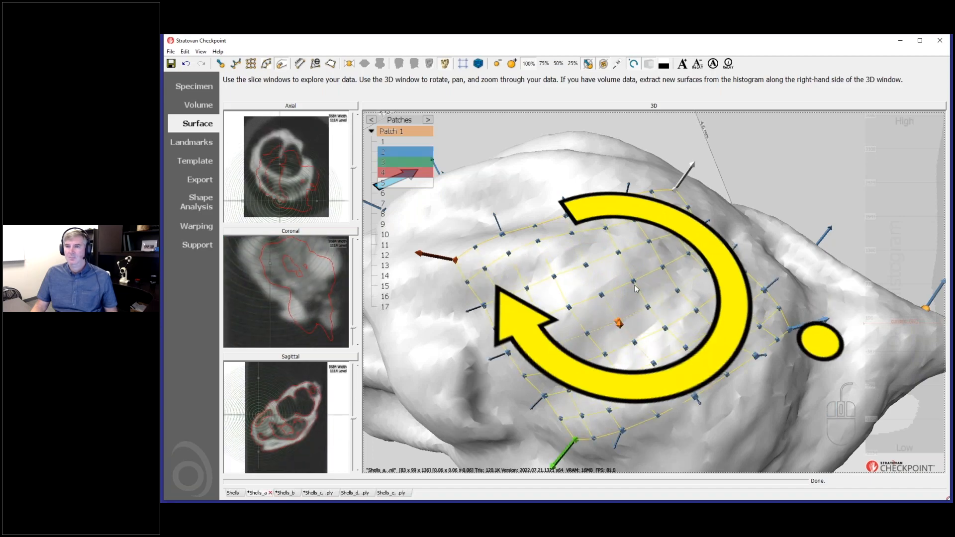
scroll(652, 322, down, 5)
scroll(652, 321, up, 3)
Nudge the patch's central landmark to re-fit the grid, then orbit to check the enlarged patch.
click(639, 309)
drag(644, 307, 647, 304)
drag(495, 324, 492, 245)
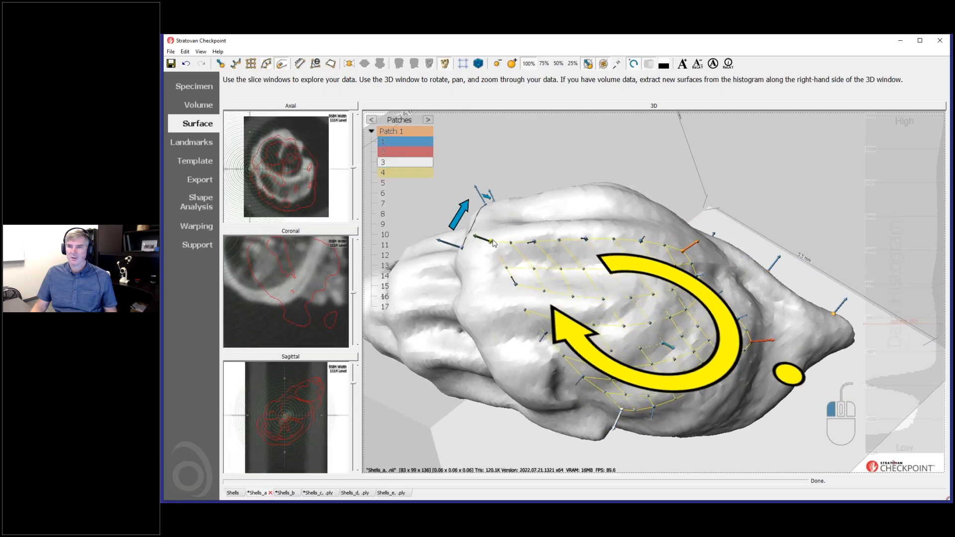
Shift two right-side patch landmarks rightward and pull one down to the lower edge.
drag(685, 251, 702, 245)
drag(736, 400, 716, 358)
drag(698, 394, 715, 271)
drag(574, 364, 641, 393)
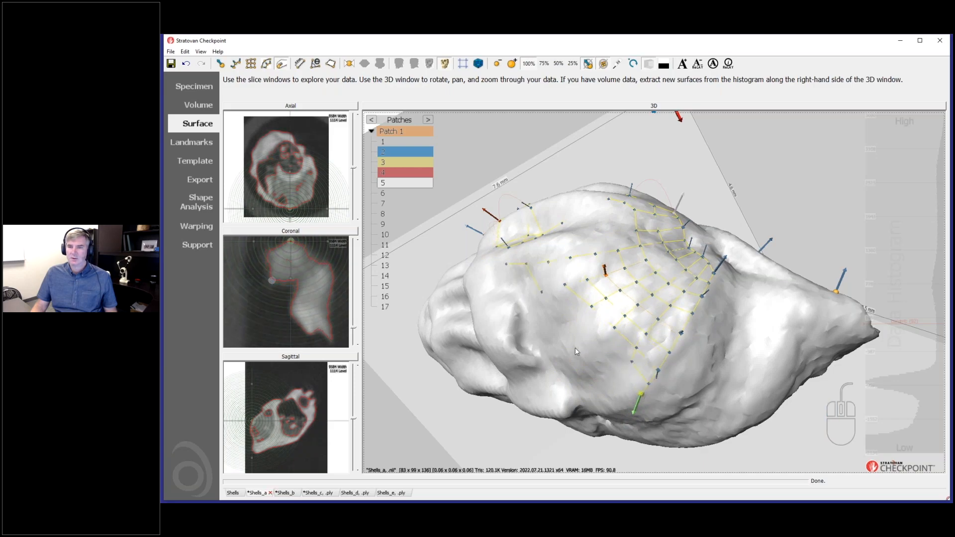
Rotate the shell downward and reposition the patch's left points along the surface.
drag(584, 367, 603, 399)
drag(601, 269, 618, 304)
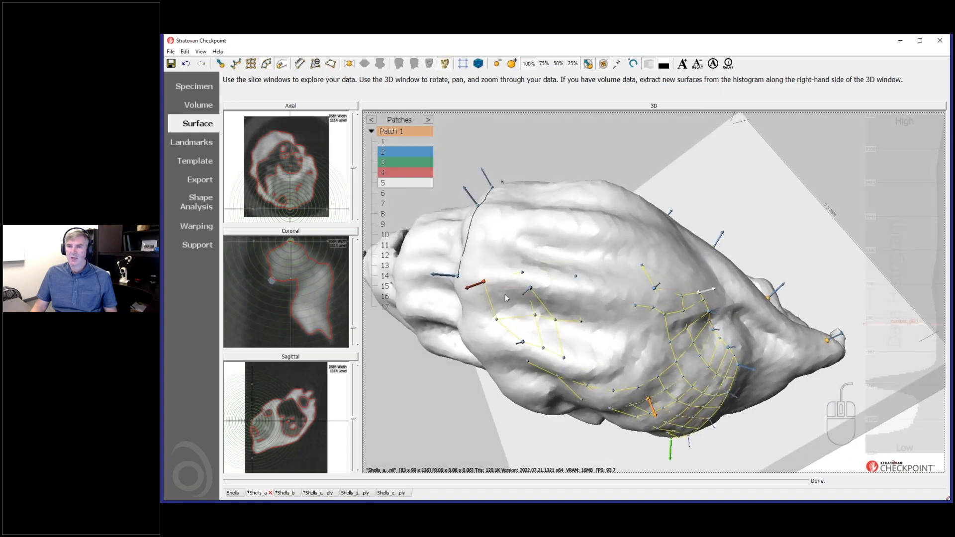
drag(487, 285, 572, 293)
drag(643, 292, 634, 296)
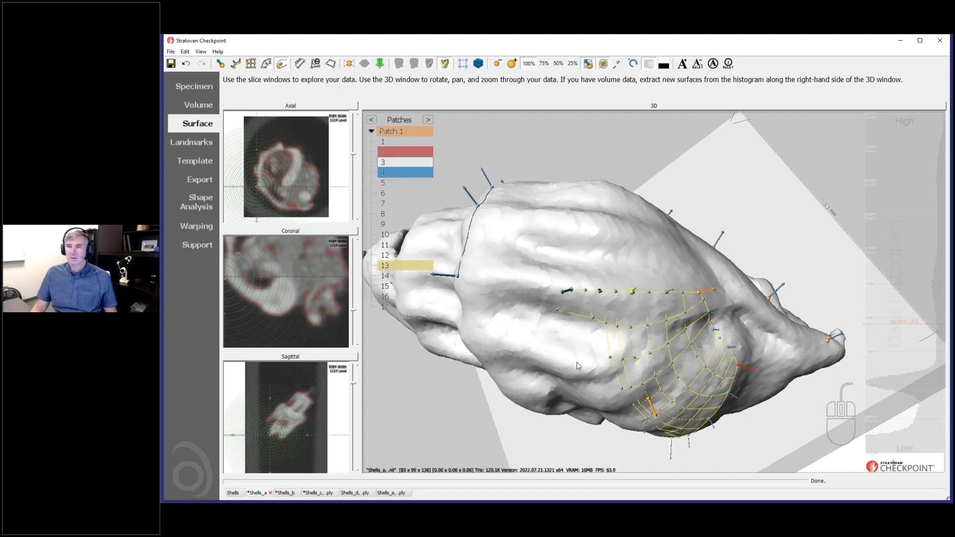
Reshape the grid by moving points left and down, and pull an edge point down the side.
drag(578, 365, 615, 312)
drag(575, 285, 583, 331)
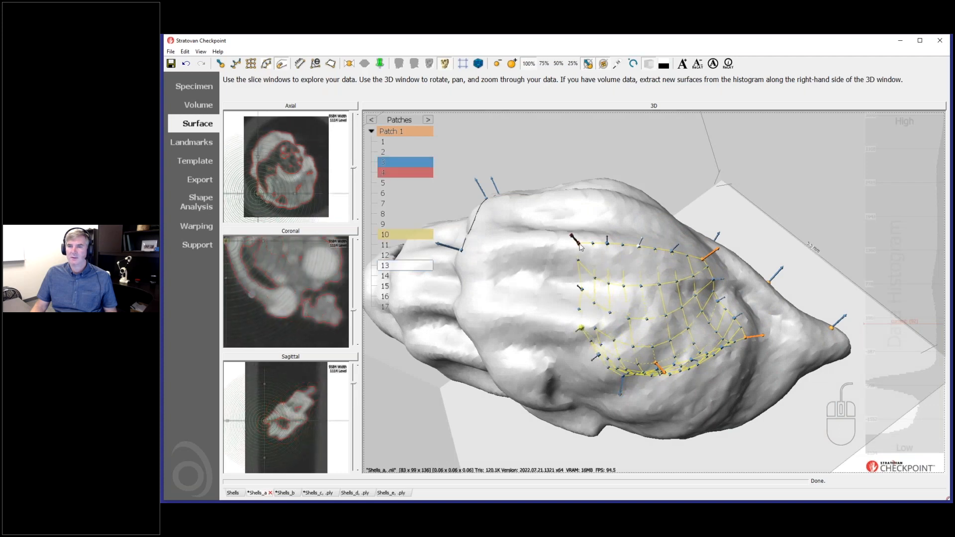
drag(580, 247, 505, 247)
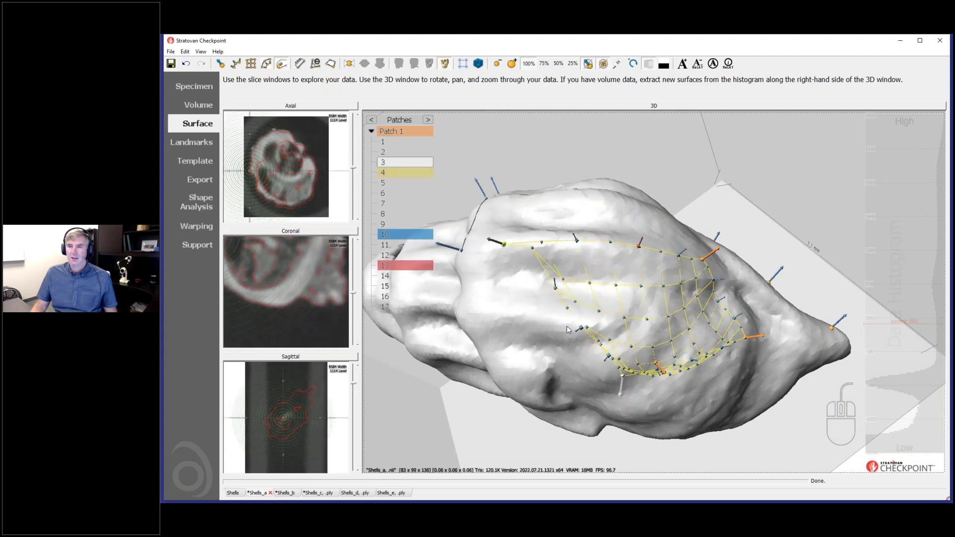
drag(580, 332, 566, 339)
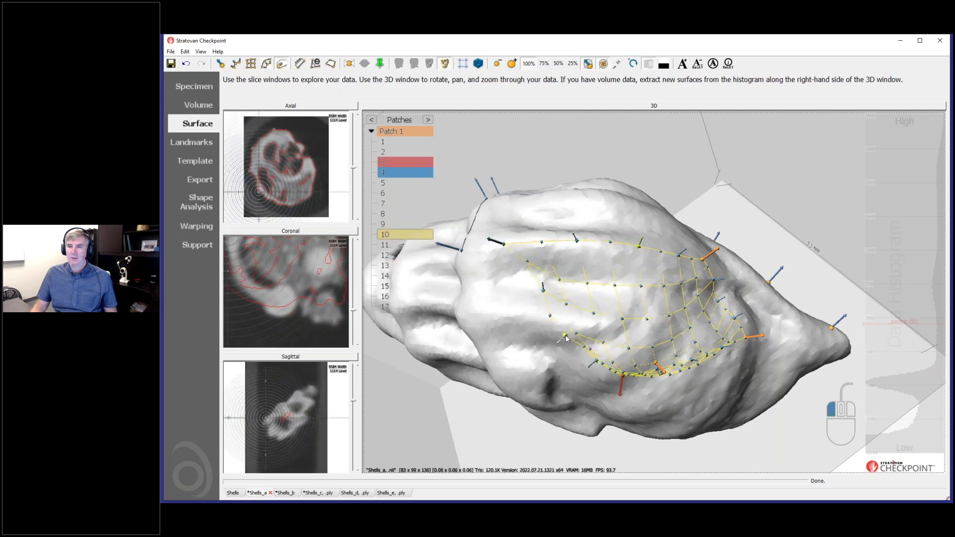
drag(660, 401, 715, 346)
drag(736, 303, 691, 375)
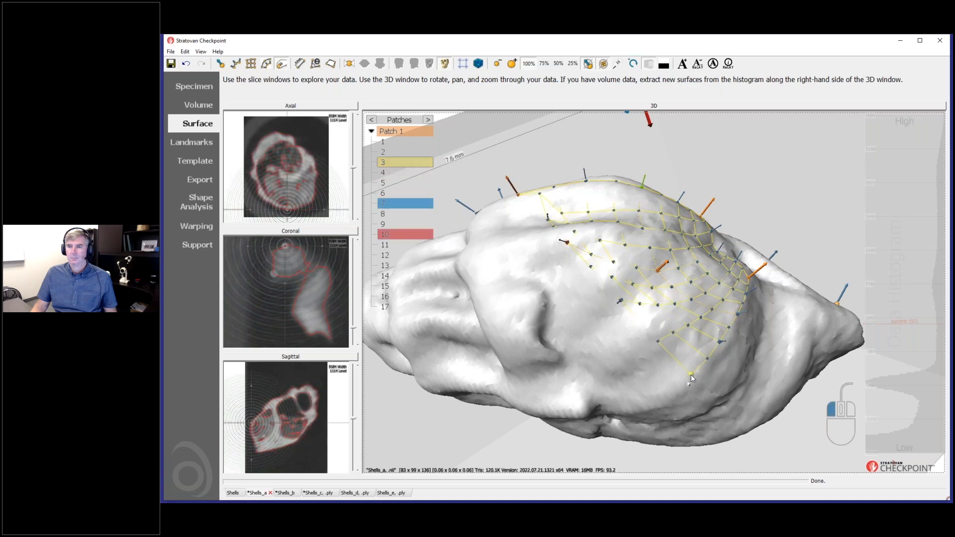
Refine the lower and upper-left patch points so the grid hugs the shell surface.
click(599, 332)
drag(598, 334, 599, 347)
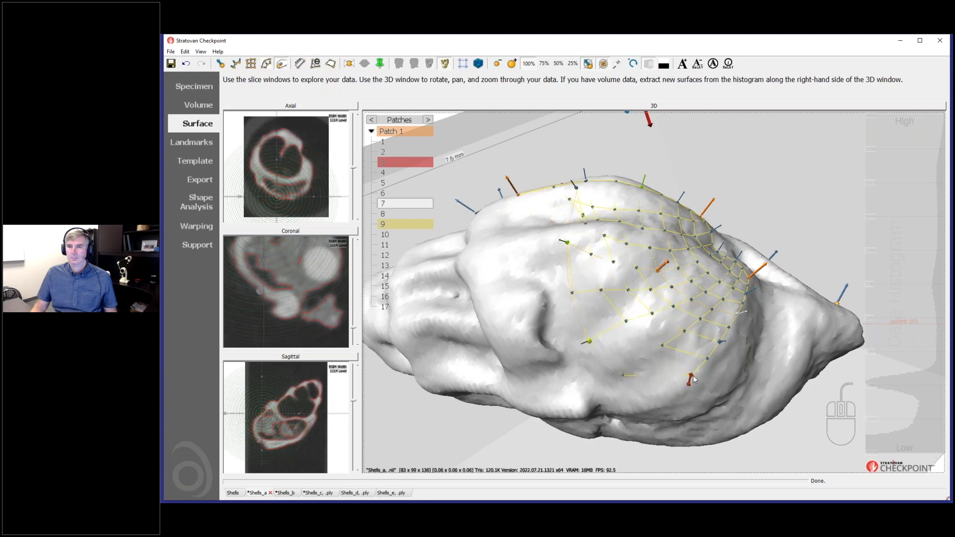
drag(692, 376, 730, 433)
drag(583, 256, 530, 294)
drag(599, 338, 566, 372)
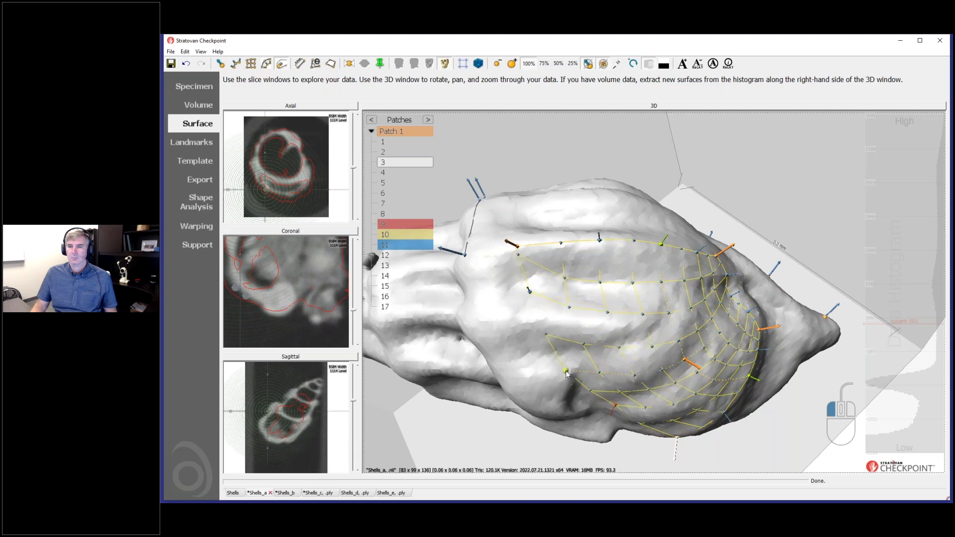
drag(530, 294, 531, 312)
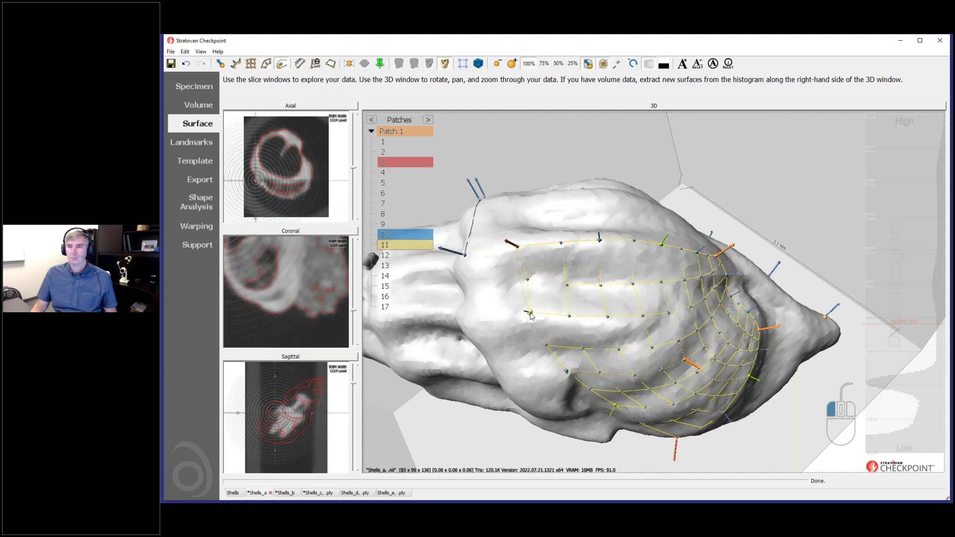
Nudge the central and right-side patch points, then bring up the Landmarks page.
drag(694, 314, 660, 291)
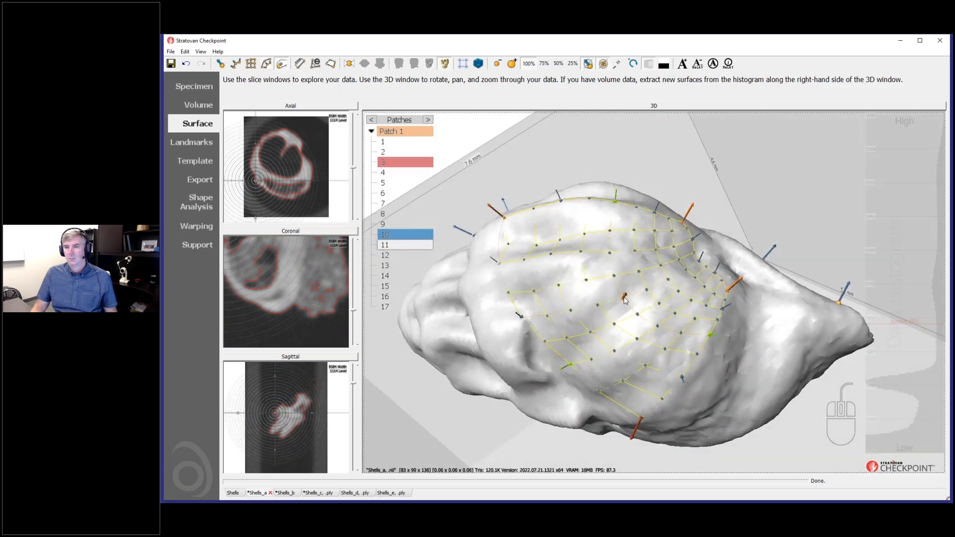
click(619, 299)
drag(658, 349, 681, 322)
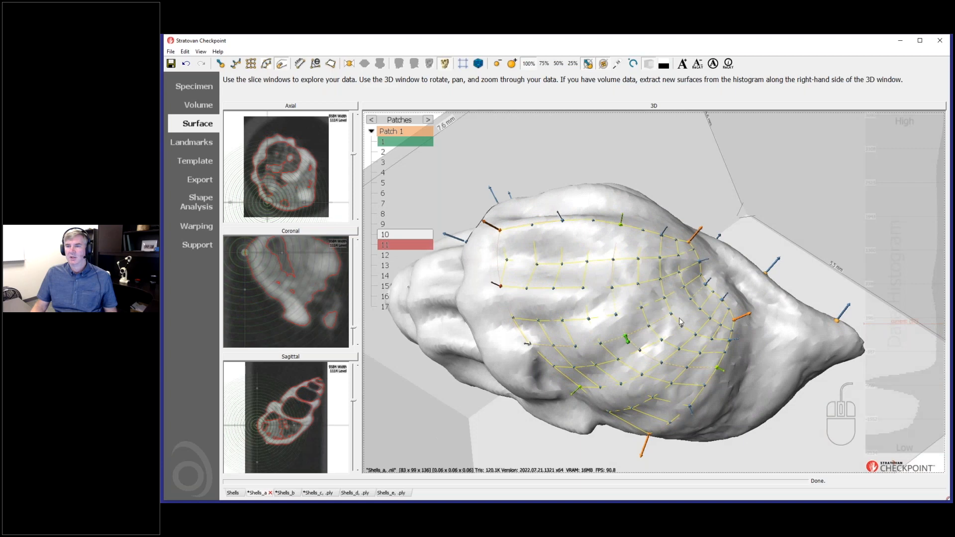
drag(708, 286, 715, 284)
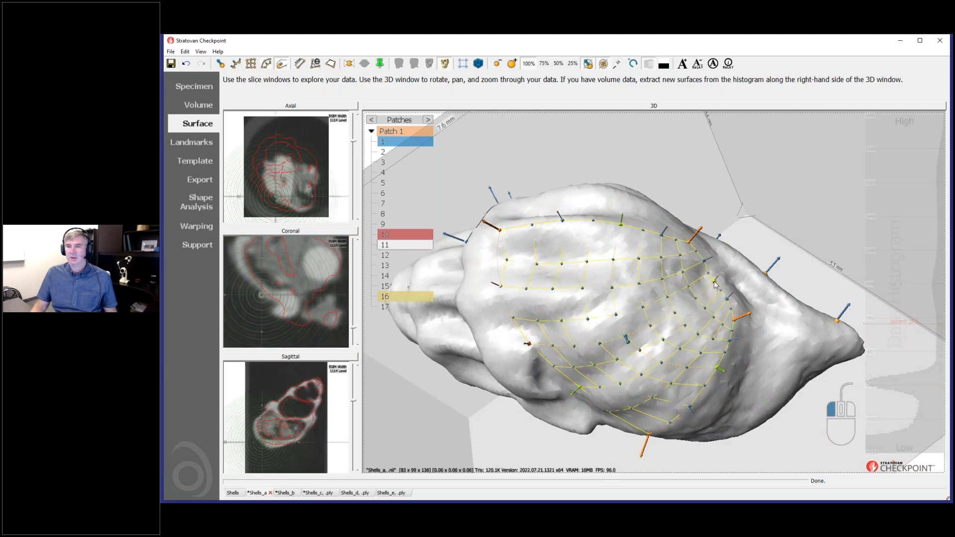
drag(740, 317, 741, 316)
drag(731, 402, 745, 388)
click(191, 143)
Switch the landmark list from curves to patches and select Patch 1 to show its grid.
click(276, 117)
click(273, 136)
click(261, 127)
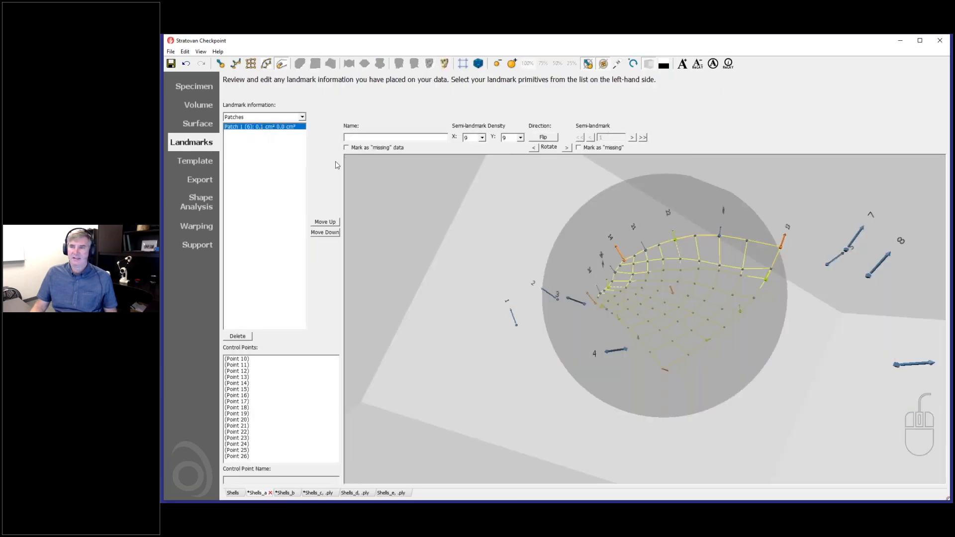
drag(518, 337, 432, 158)
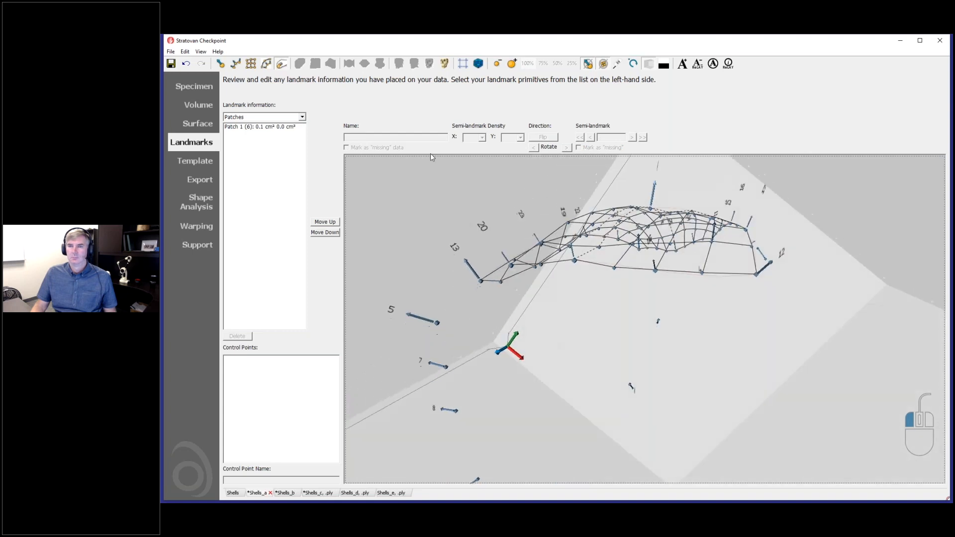
click(278, 128)
Set Patch 1's X and Y semi-landmark density to 25 each, then inspect the denser grid.
click(482, 139)
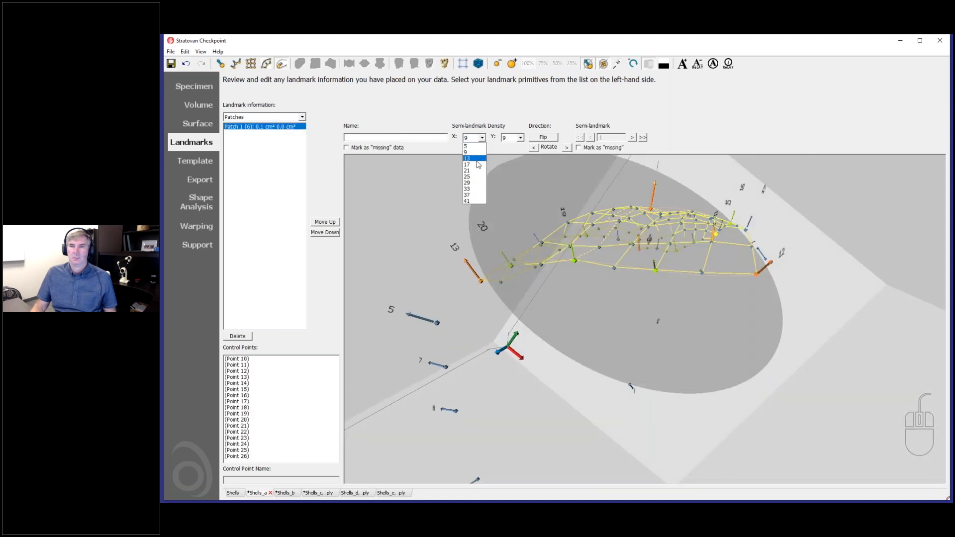
click(475, 165)
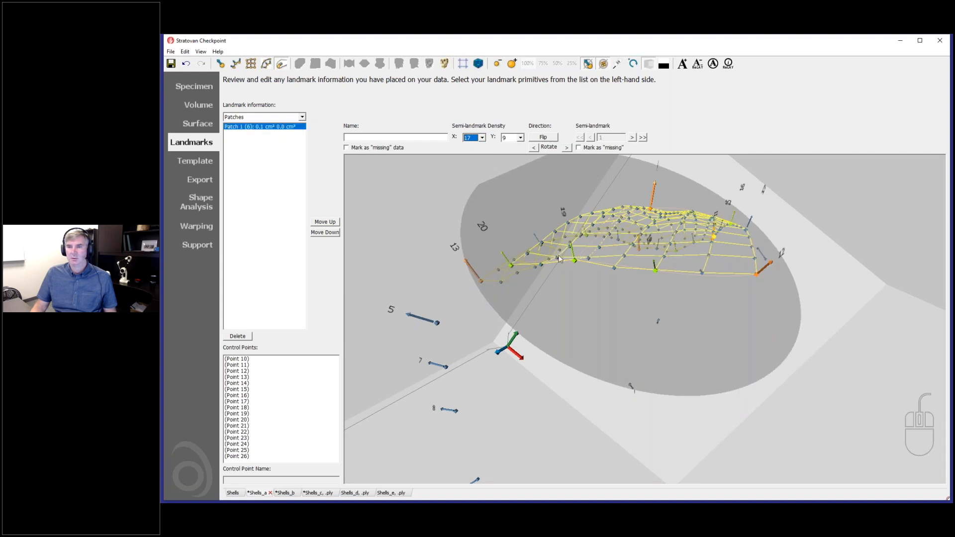
drag(559, 259, 566, 324)
click(482, 138)
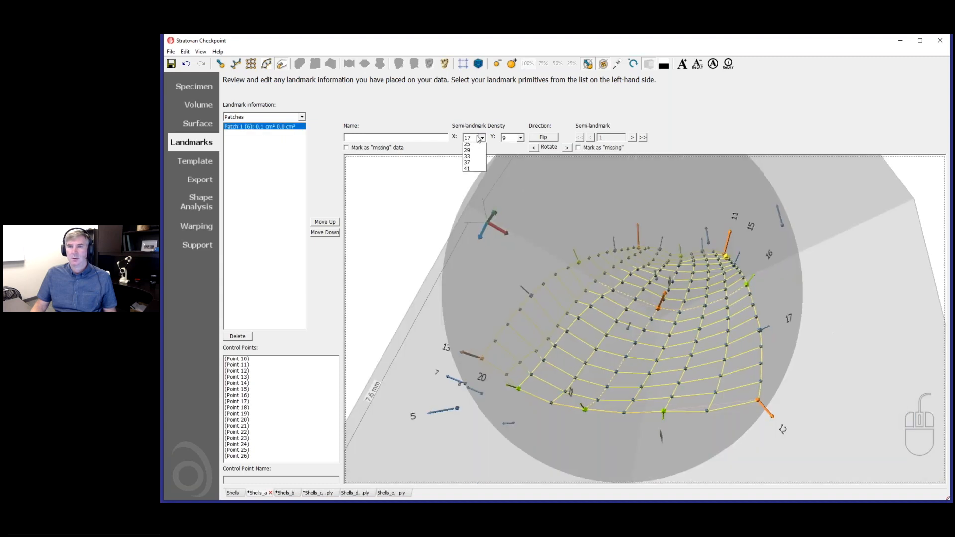
click(477, 176)
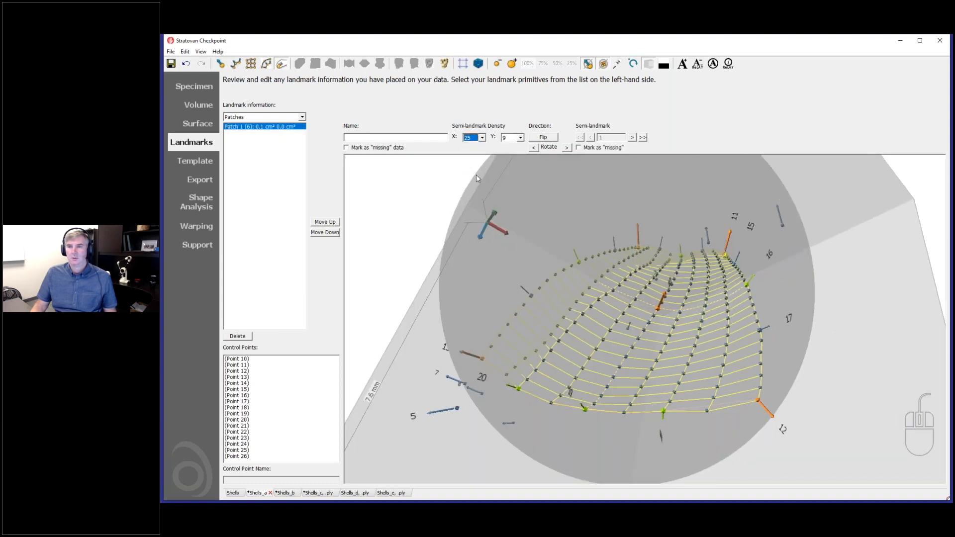
click(520, 138)
click(515, 177)
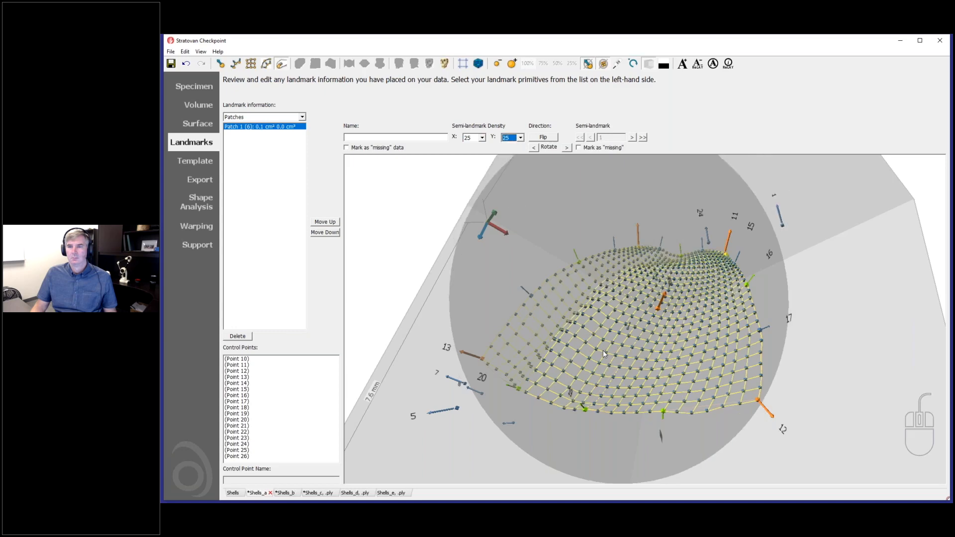
drag(603, 354, 335, 162)
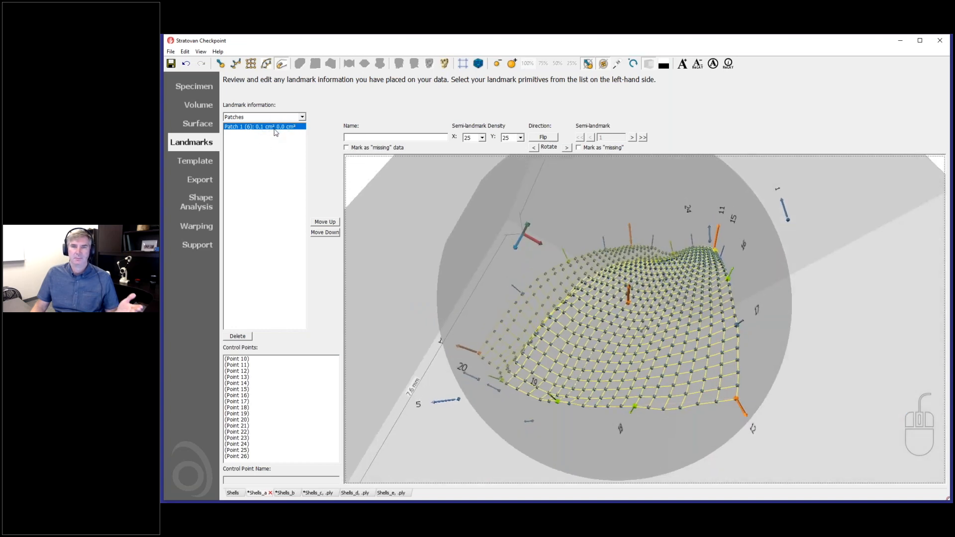
Change View > Display Units to Micrometers (um), then to Millimeters (mm).
click(199, 51)
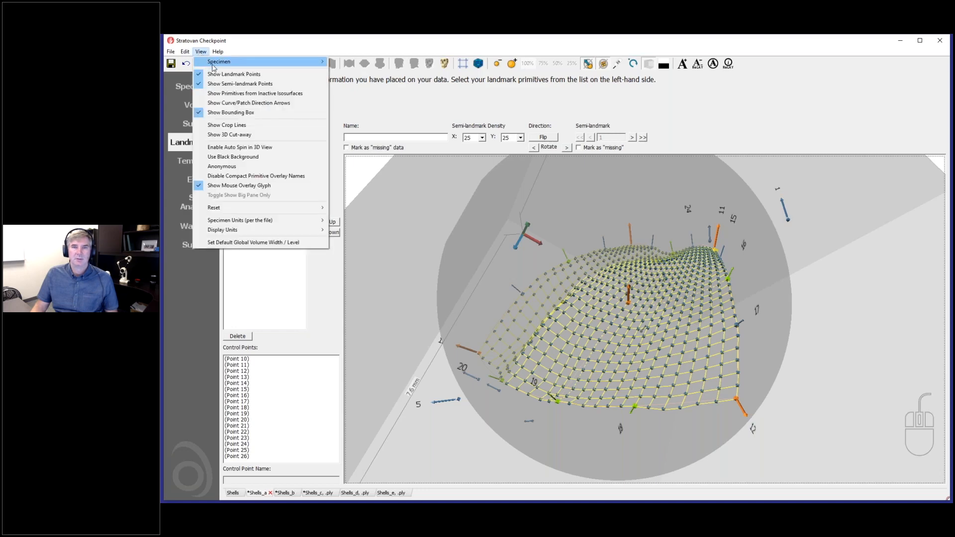
mouse_move(240, 235)
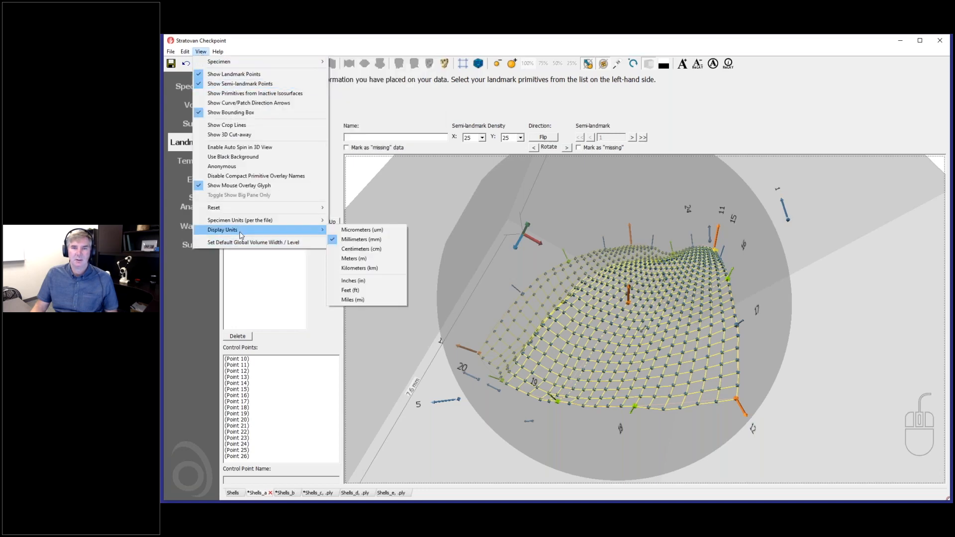
click(381, 231)
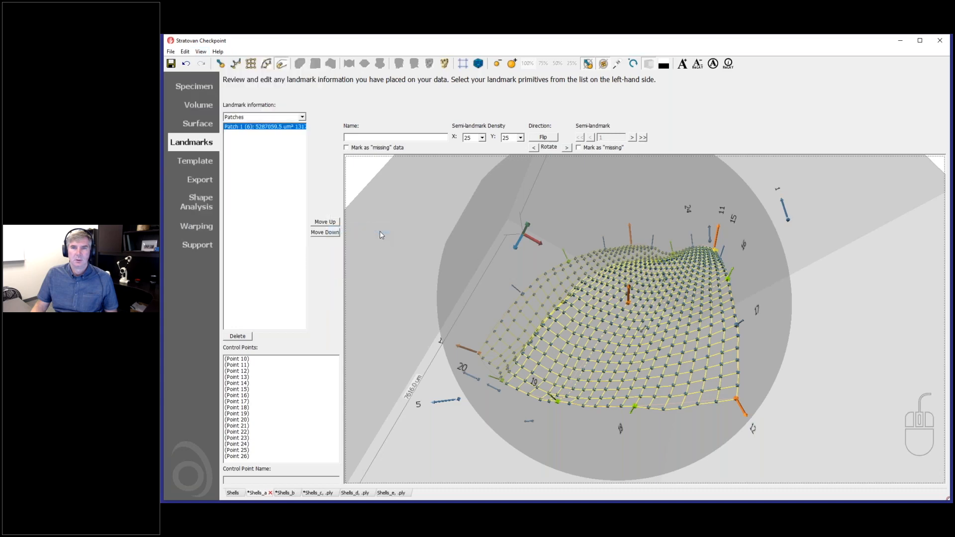
click(201, 51)
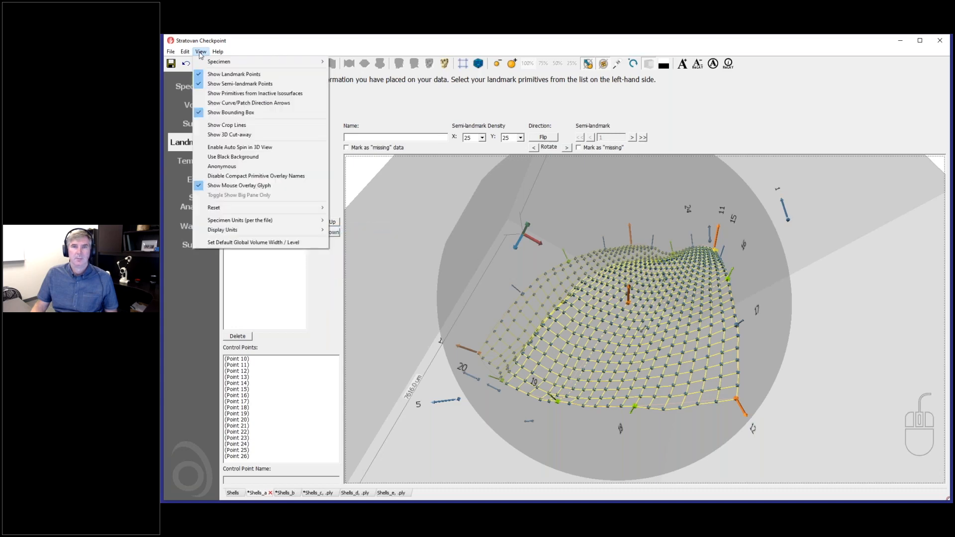
mouse_move(319, 230)
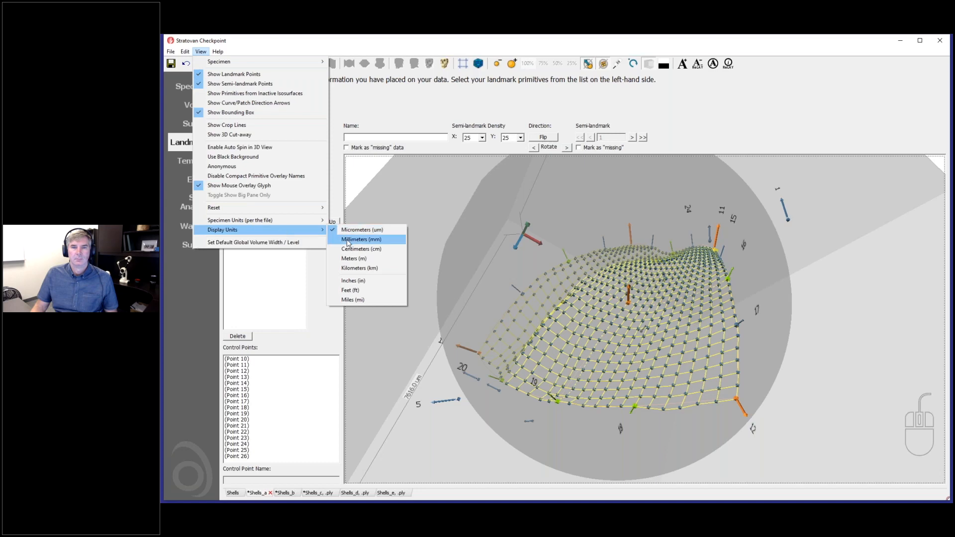
click(349, 241)
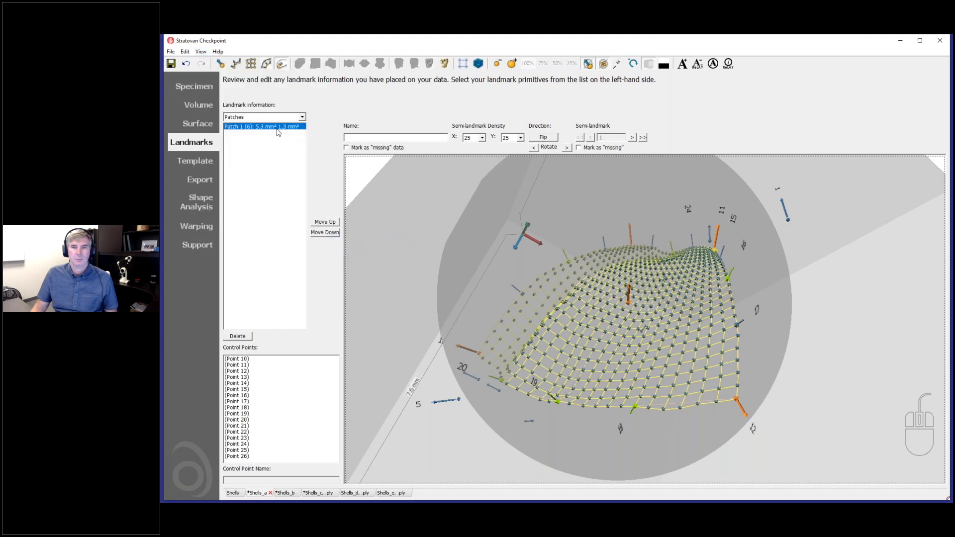
mouse_move(463, 303)
mouse_down()
mouse_move(456, 300)
mouse_move(473, 308)
mouse_up()
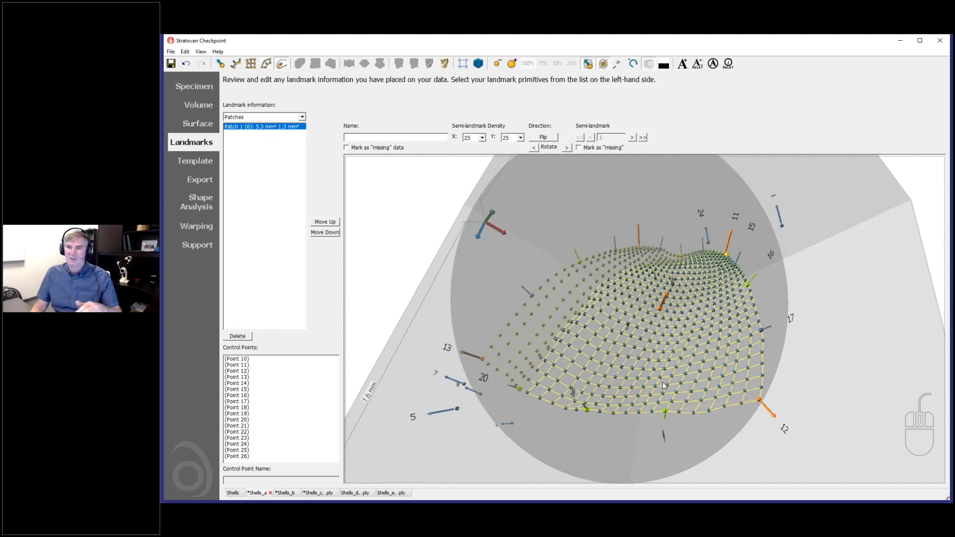
drag(660, 380, 570, 351)
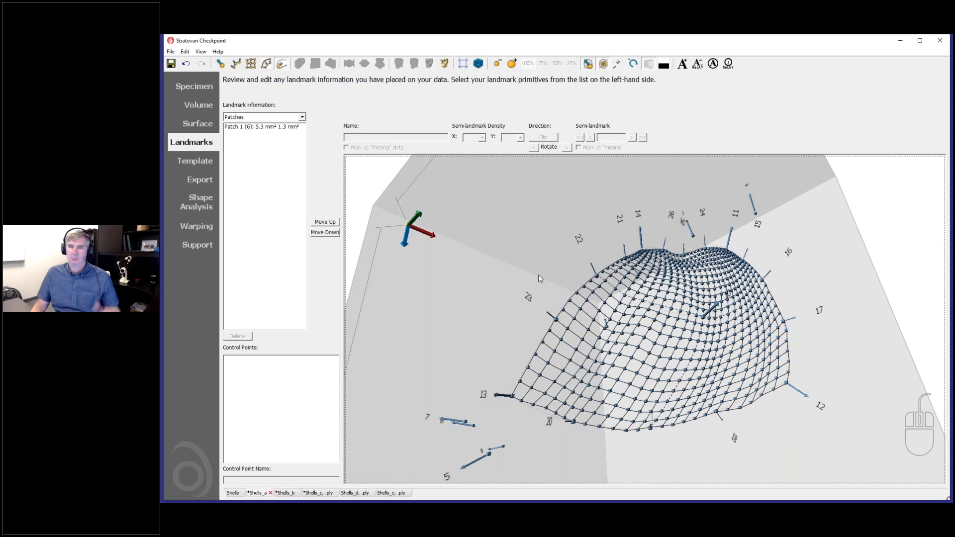
drag(627, 333, 507, 349)
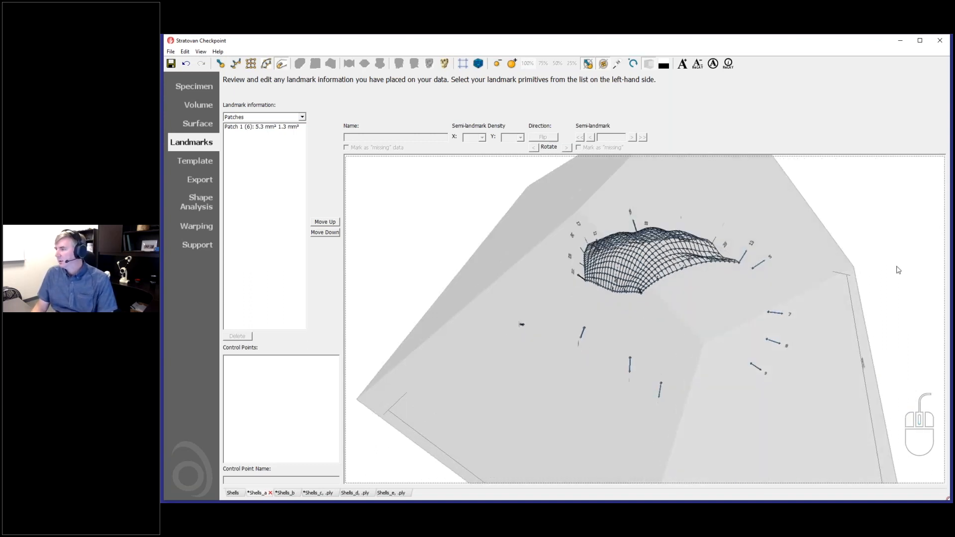
drag(499, 258, 498, 267)
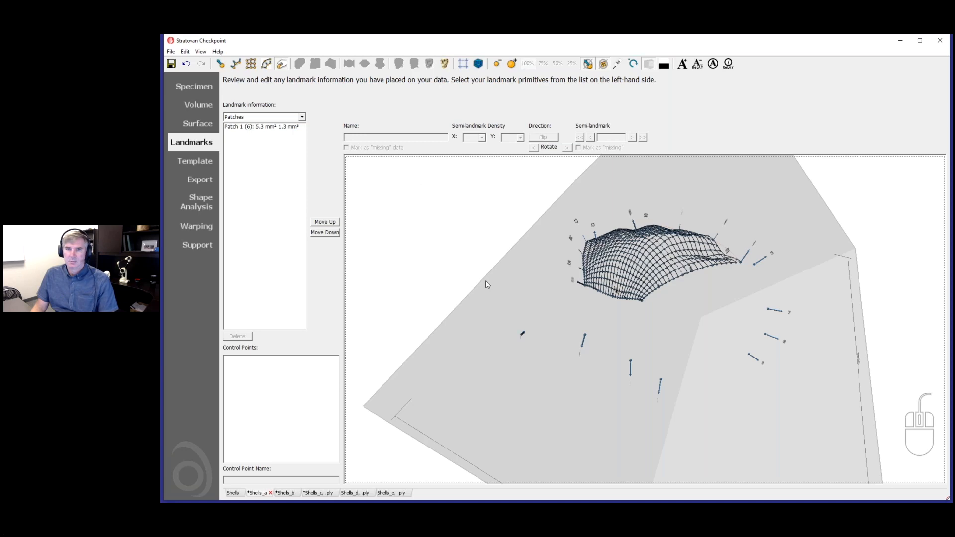
drag(513, 299, 507, 316)
scroll(516, 322, down, 3)
drag(568, 410, 630, 417)
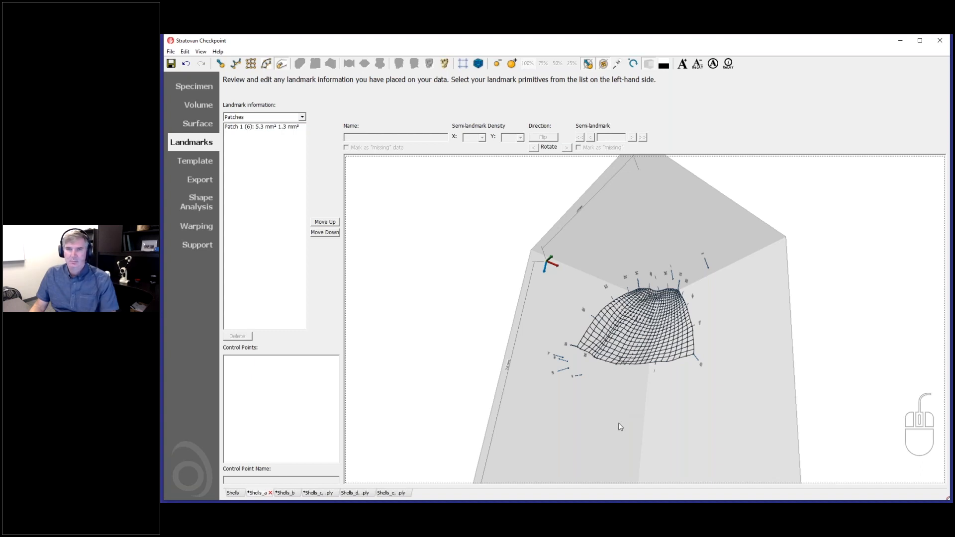
drag(622, 425, 695, 454)
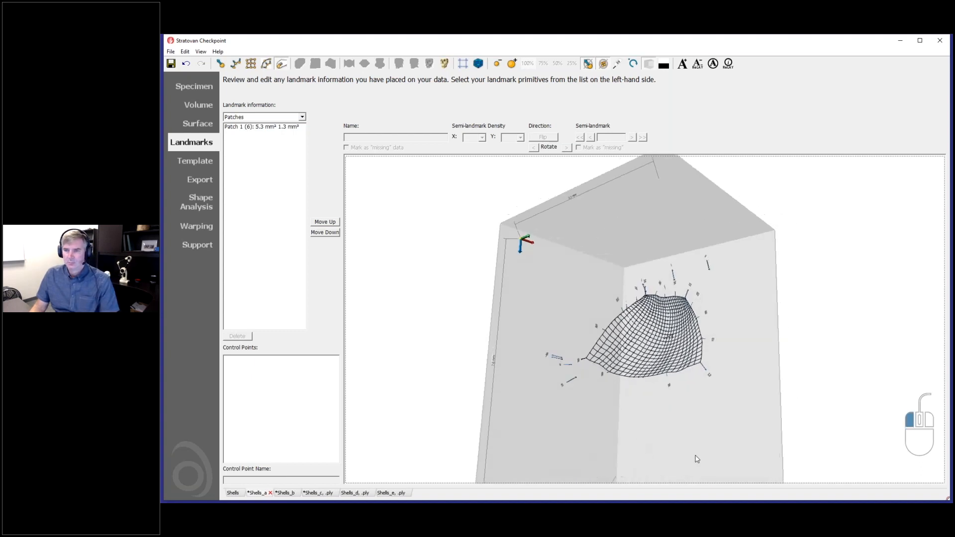
drag(722, 450, 520, 421)
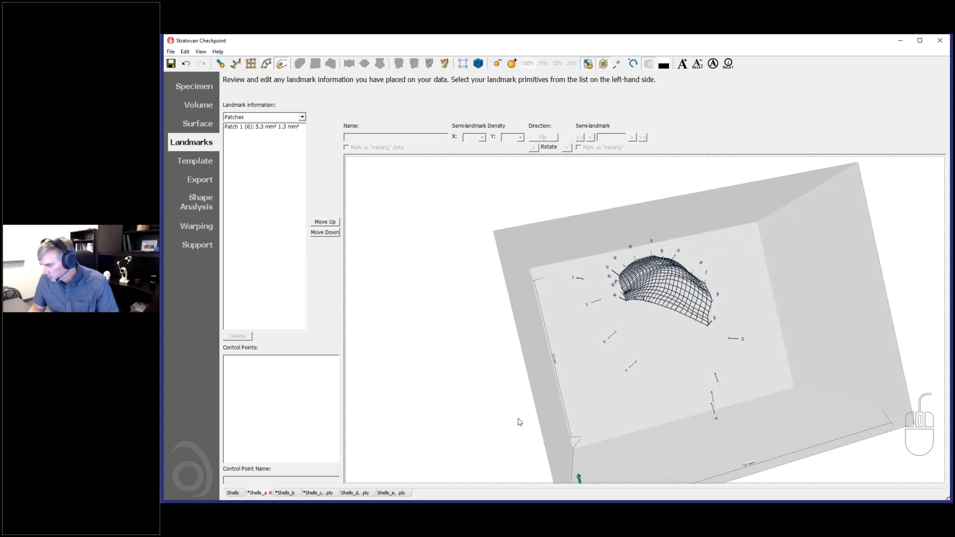